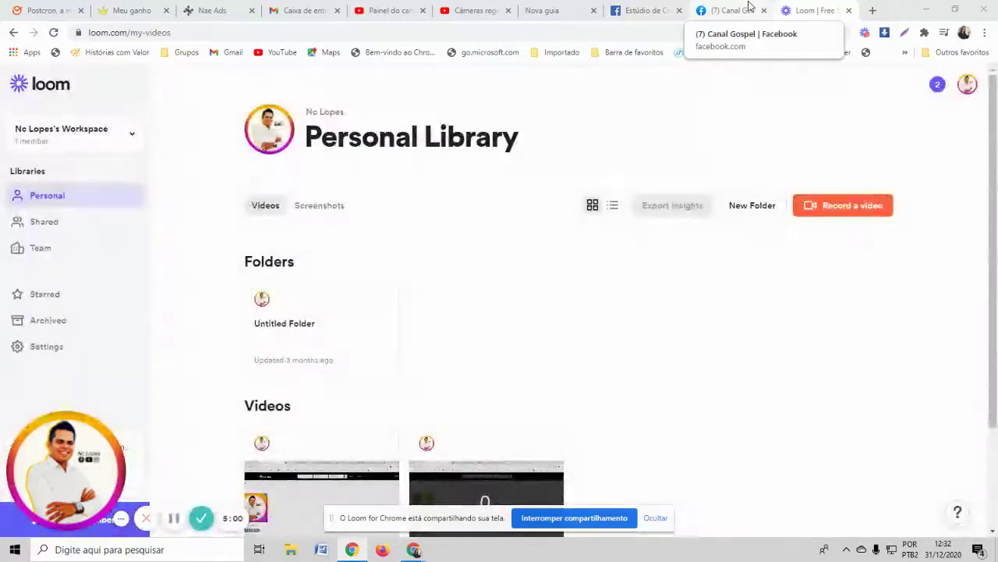
Switch to the Canal Gospel tab and scroll up to show its full cover banner.
{"action": "left_click", "coordinate": [747, 10]}
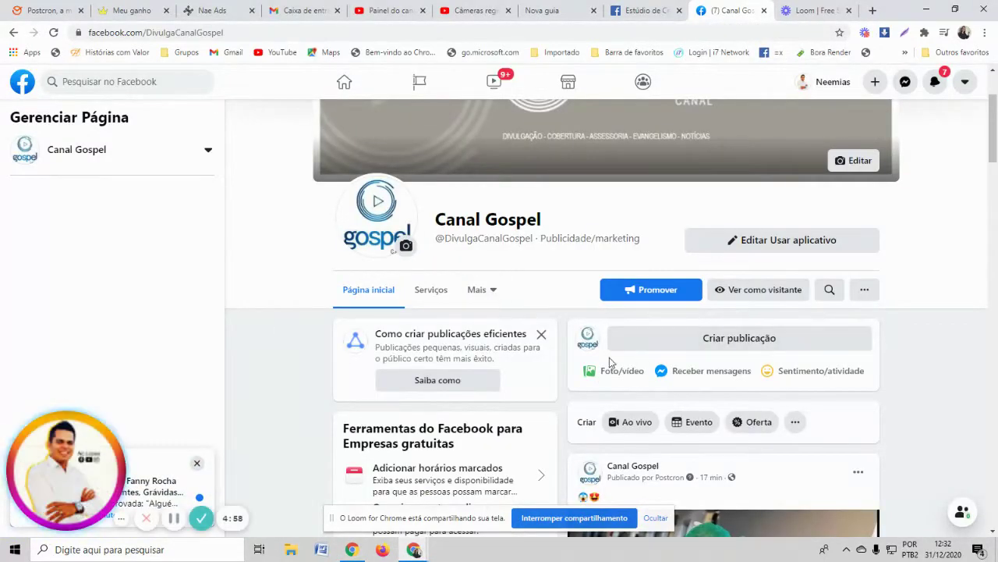
{"action": "scroll", "coordinate": [635, 306], "scroll_direction": "up", "scroll_amount": 2}
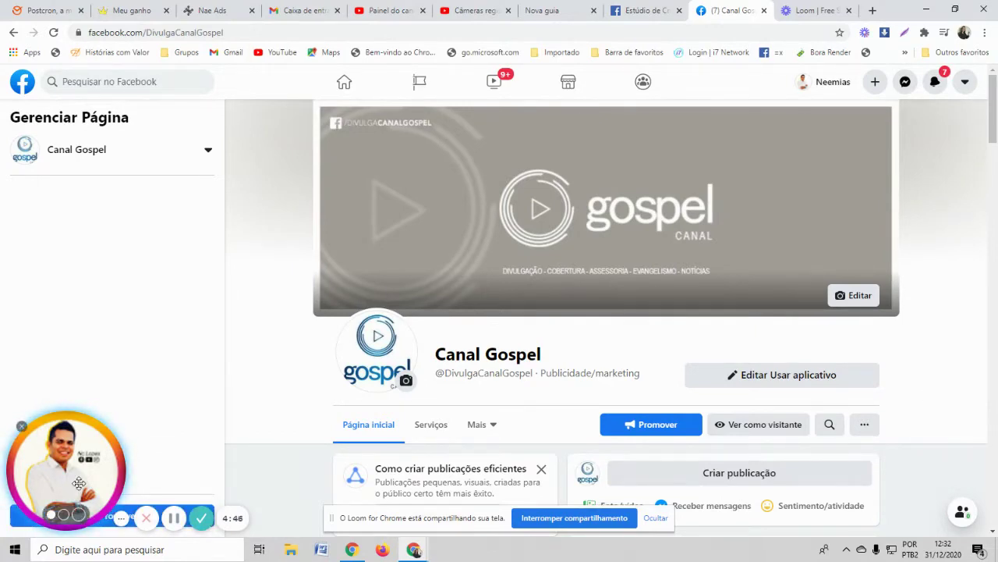
{"action": "left_click_drag", "start_coordinate": [79, 483], "coordinate": [926, 454]}
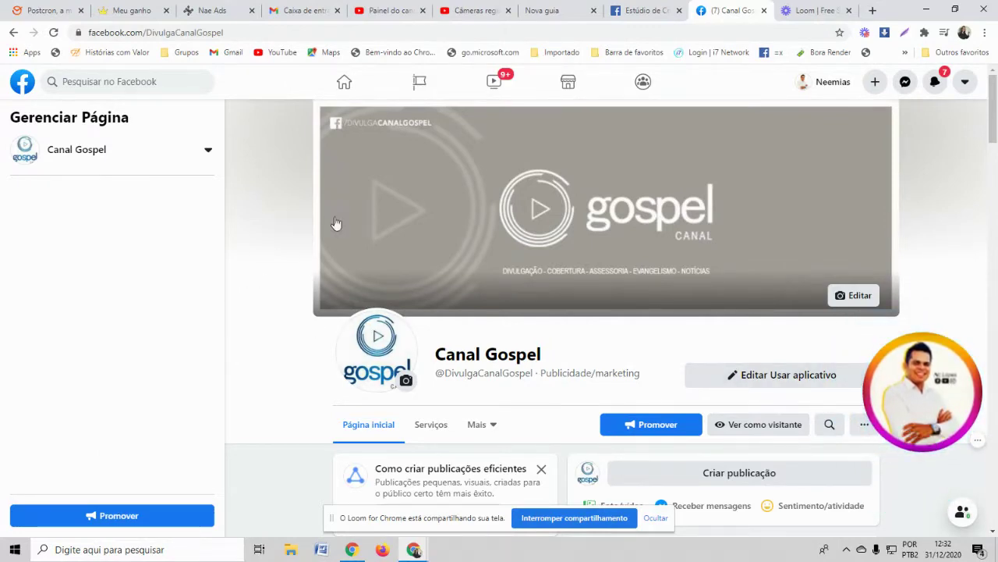
Open the owner's personal profile, view its family cover photo full size, then close it.
{"action": "left_click", "coordinate": [825, 85]}
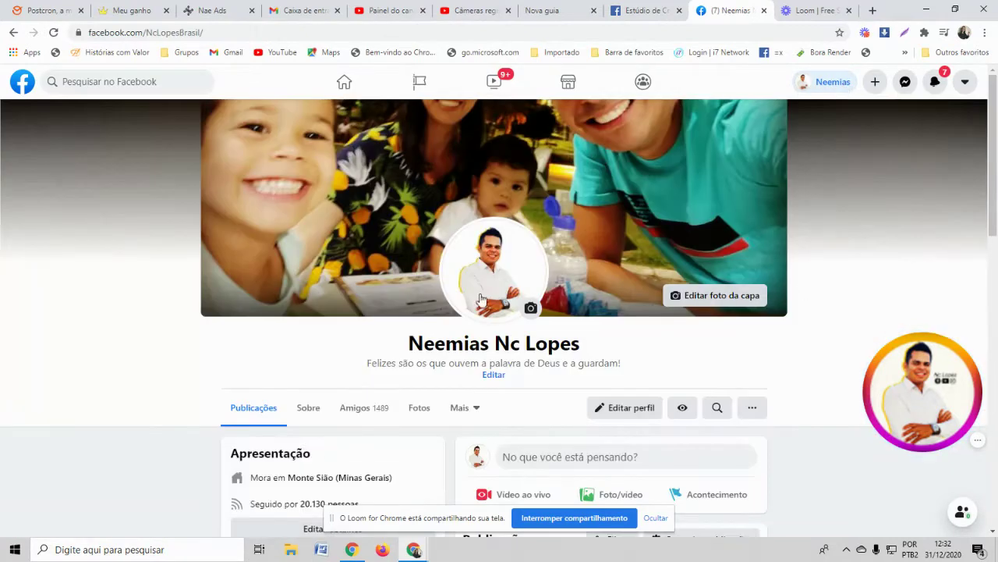
{"action": "left_click", "coordinate": [468, 162]}
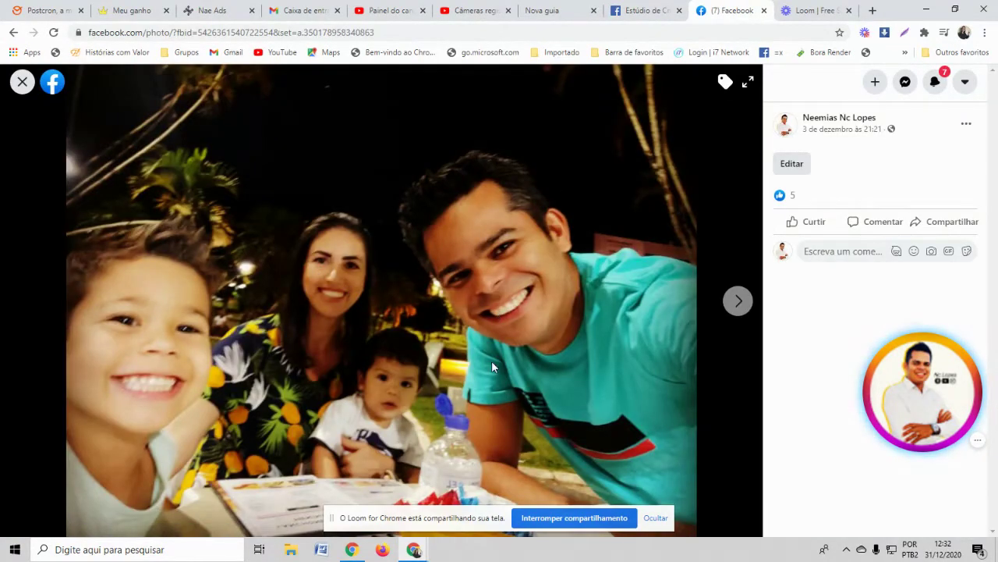
{"action": "left_click", "coordinate": [21, 84]}
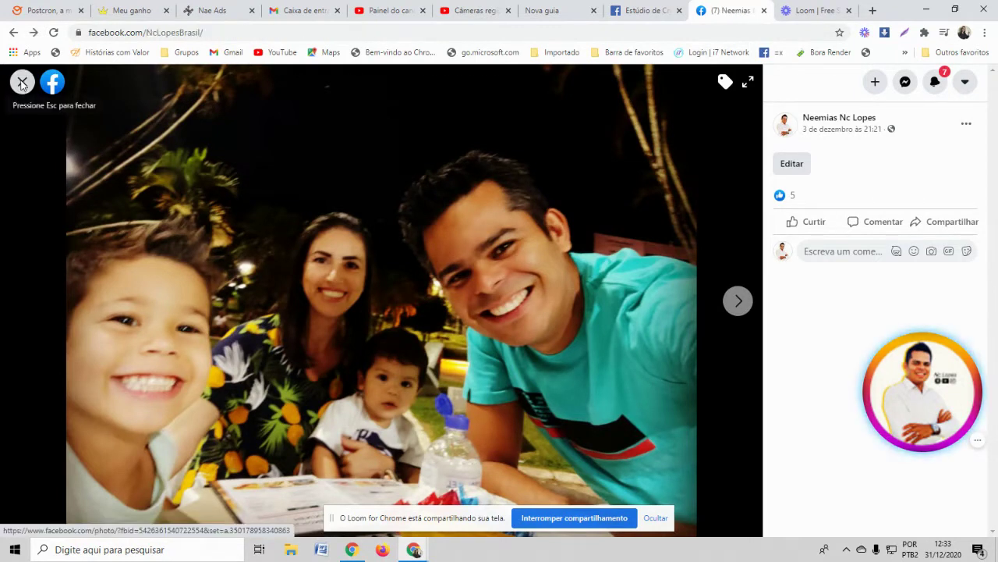
{"action": "scroll", "coordinate": [655, 285], "scroll_direction": "down", "scroll_amount": 3}
{"action": "scroll", "coordinate": [656, 286], "scroll_direction": "down", "scroll_amount": 3}
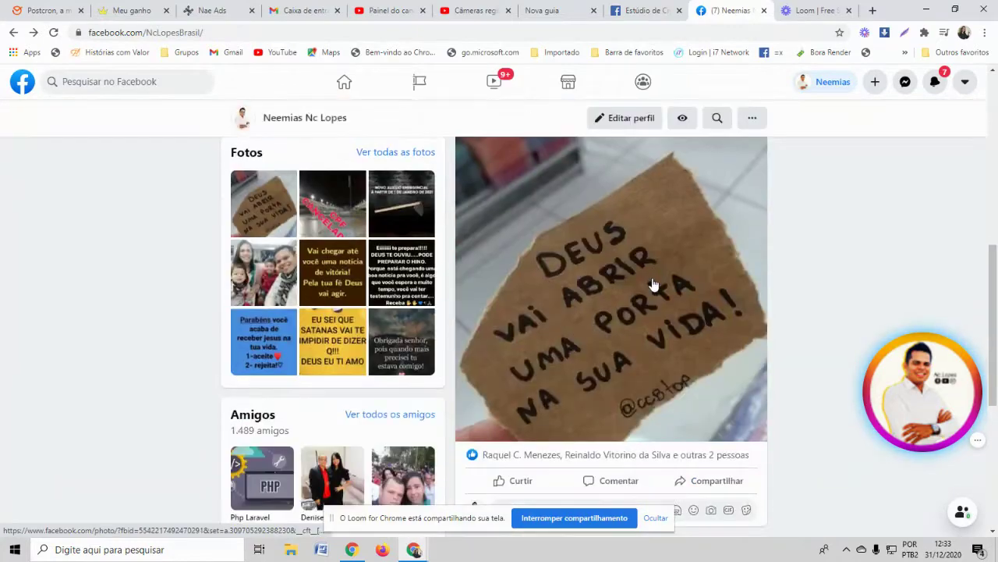
{"action": "scroll", "coordinate": [649, 268], "scroll_direction": "up", "scroll_amount": 2}
{"action": "scroll", "coordinate": [648, 272], "scroll_direction": "up", "scroll_amount": 4}
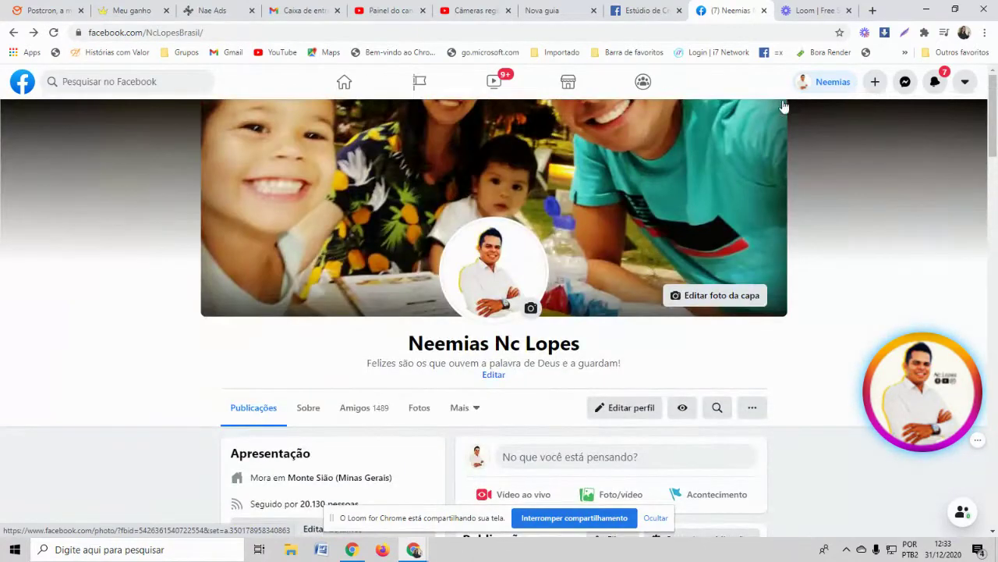
Open Canal Gospel from 'Páginas que você gerencia' and check the page switcher list.
{"action": "left_click", "coordinate": [418, 85]}
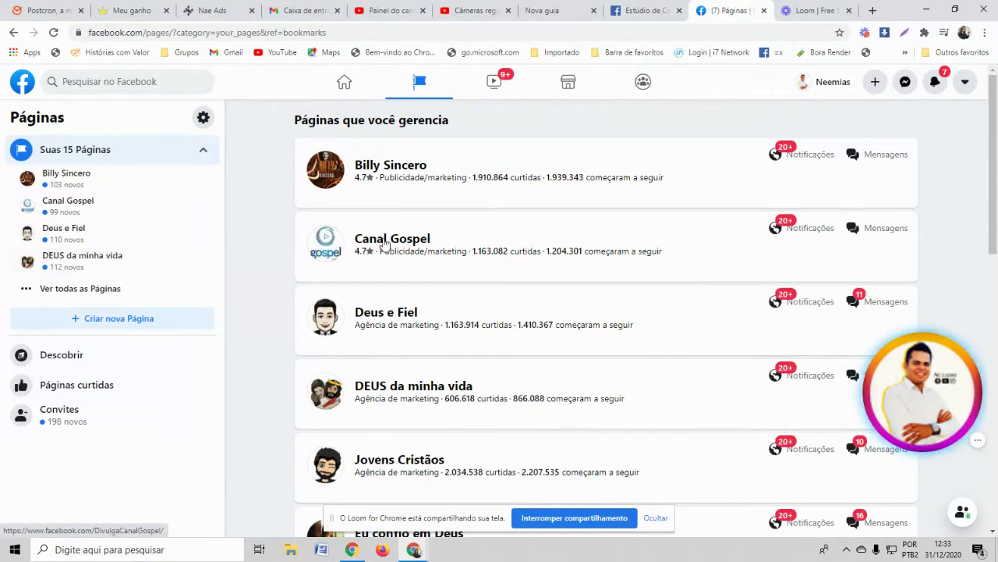
{"action": "left_click", "coordinate": [384, 242]}
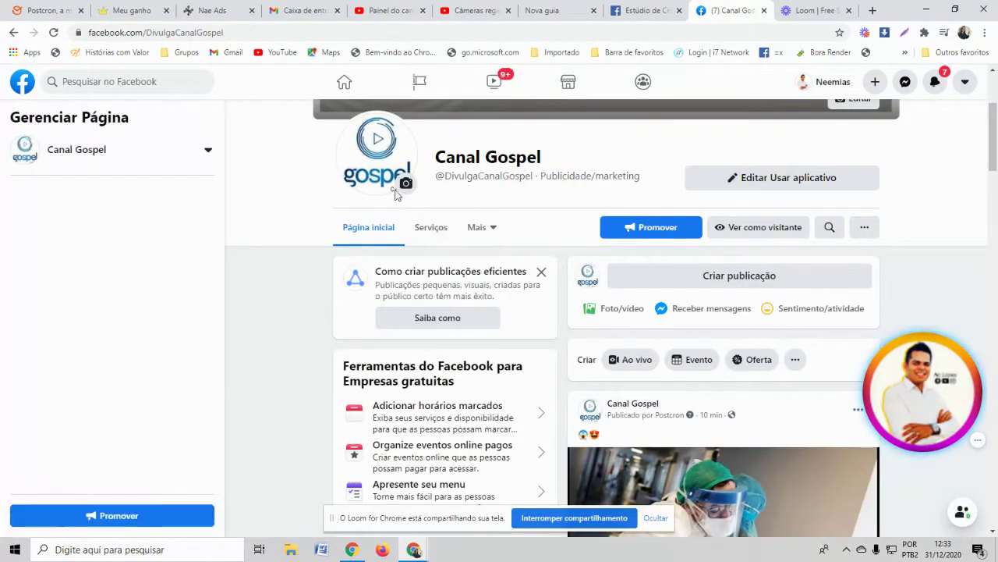
{"action": "left_click", "coordinate": [207, 150]}
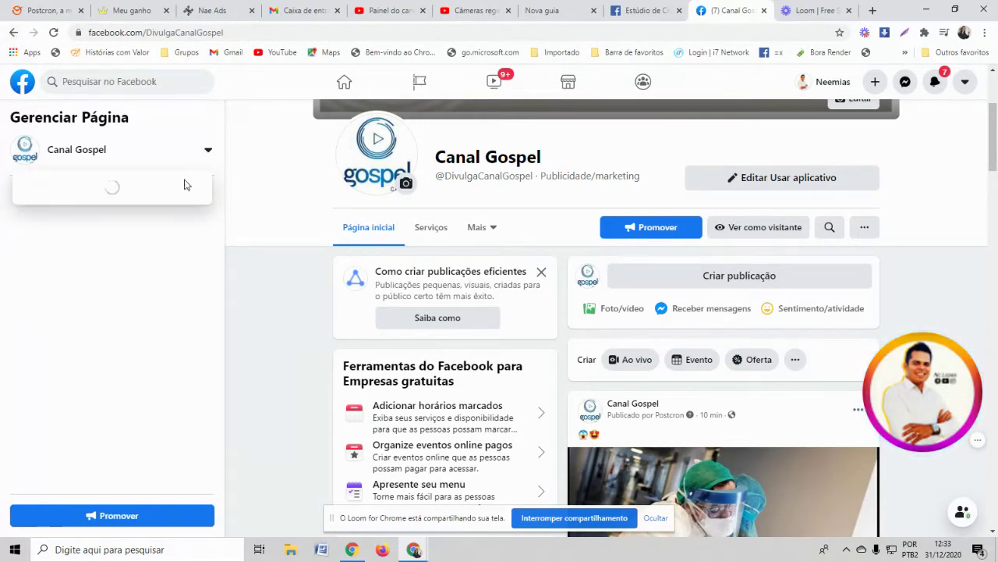
{"action": "left_click", "coordinate": [269, 214]}
{"action": "scroll", "coordinate": [135, 367], "scroll_direction": "down", "scroll_amount": 4}
{"action": "scroll", "coordinate": [117, 390], "scroll_direction": "up", "scroll_amount": 4}
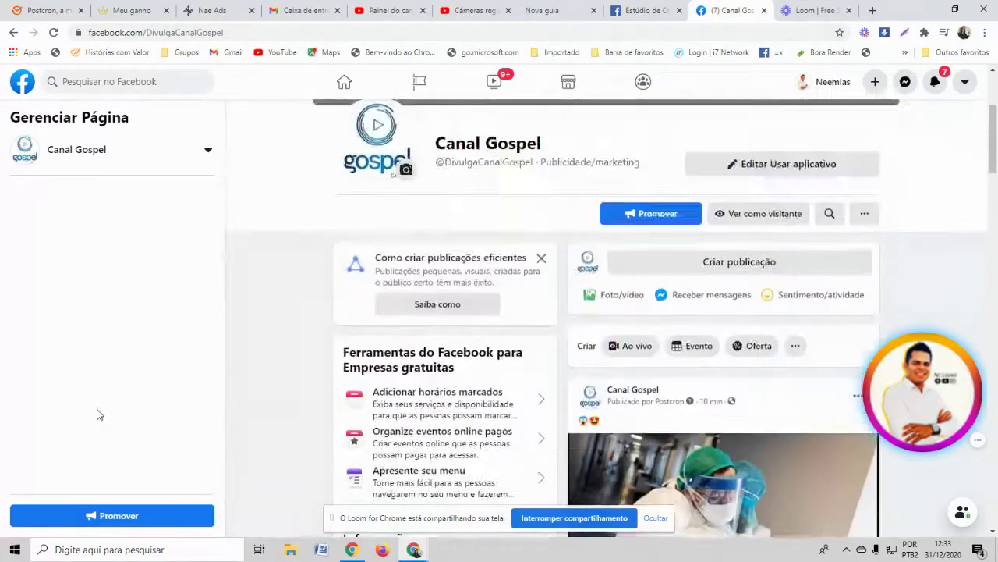
{"action": "scroll", "coordinate": [95, 411], "scroll_direction": "up", "scroll_amount": 3}
{"action": "left_click", "coordinate": [649, 8]}
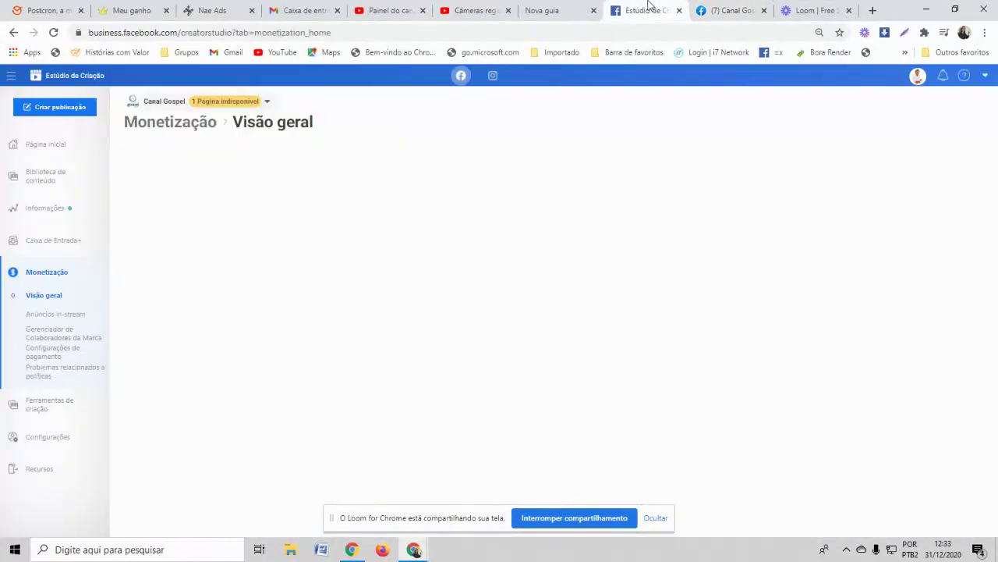
{"action": "left_click", "coordinate": [322, 30]}
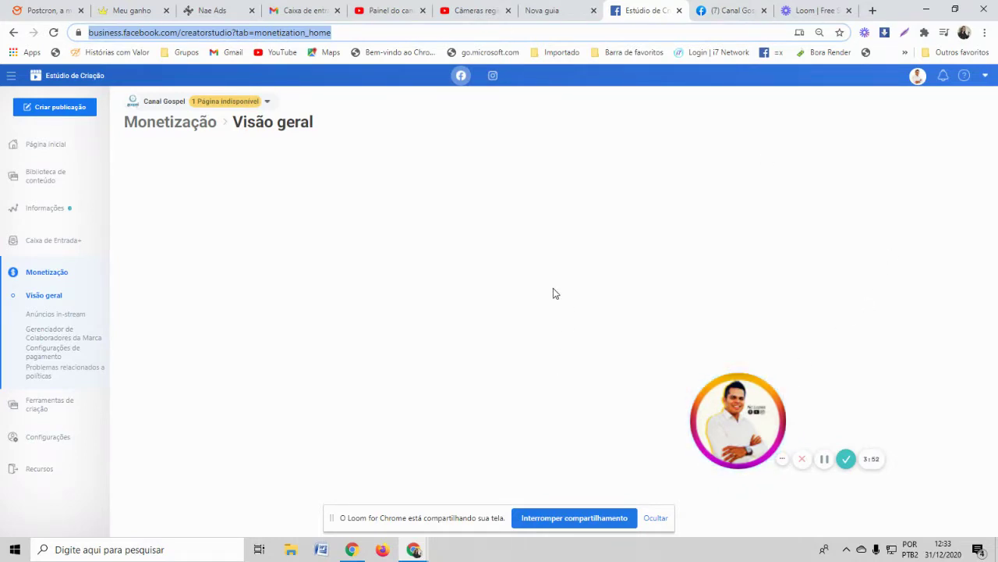
{"action": "left_click", "coordinate": [721, 6]}
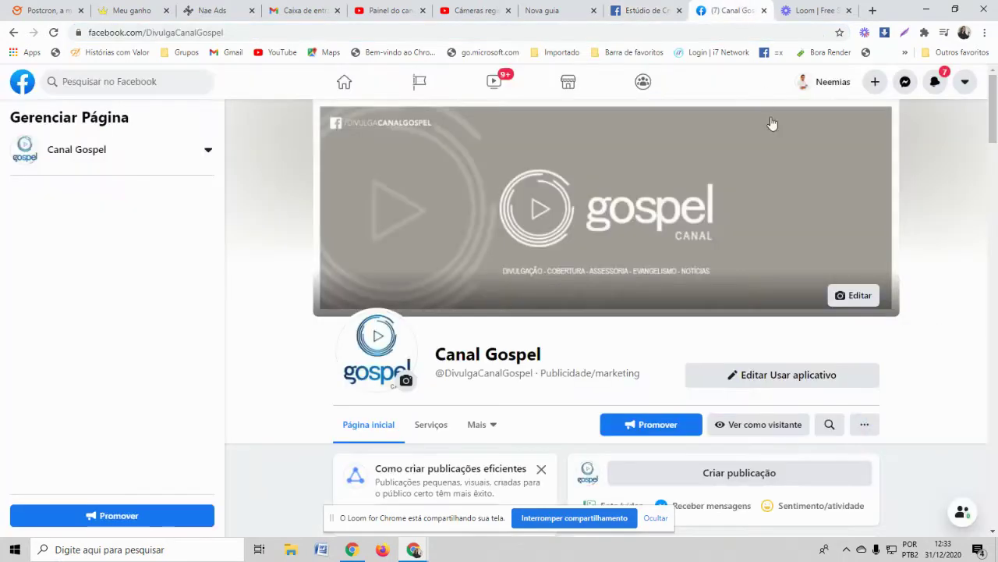
Review the Canal Gospel page's new notifications from the bell.
{"action": "scroll", "coordinate": [274, 270], "scroll_direction": "down", "scroll_amount": 3}
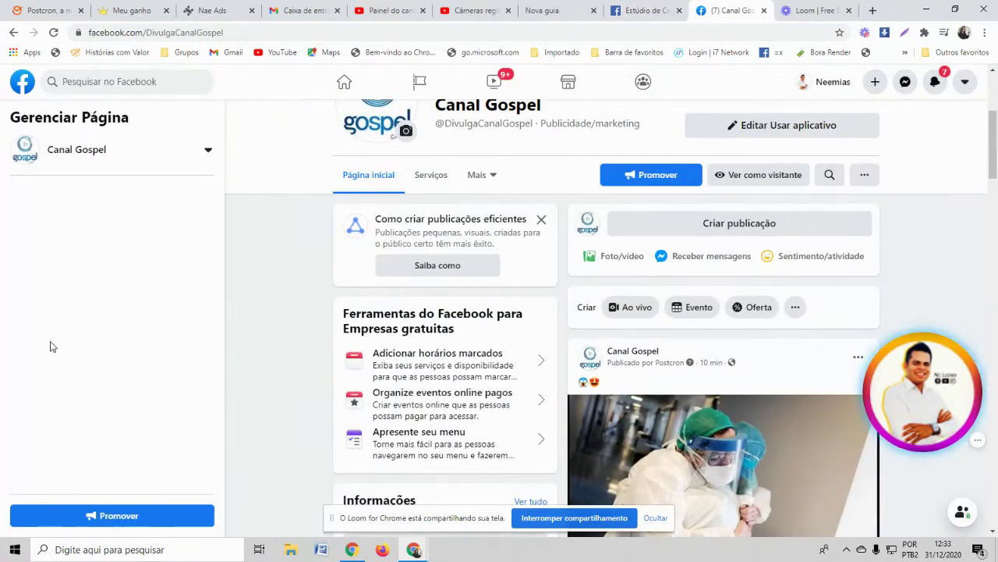
{"action": "scroll", "coordinate": [265, 319], "scroll_direction": "down", "scroll_amount": 3}
{"action": "scroll", "coordinate": [234, 335], "scroll_direction": "up", "scroll_amount": 6}
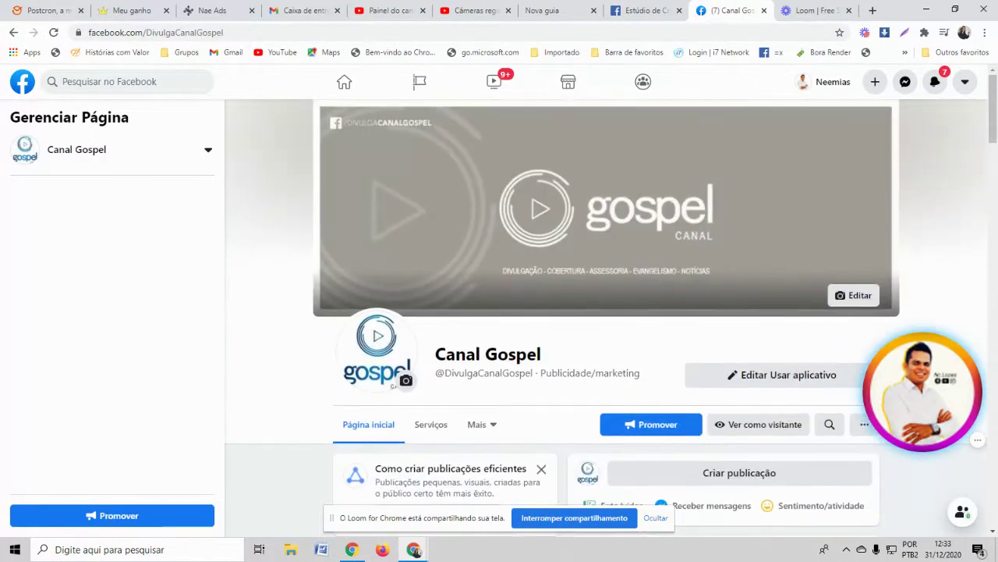
{"action": "left_click", "coordinate": [935, 81]}
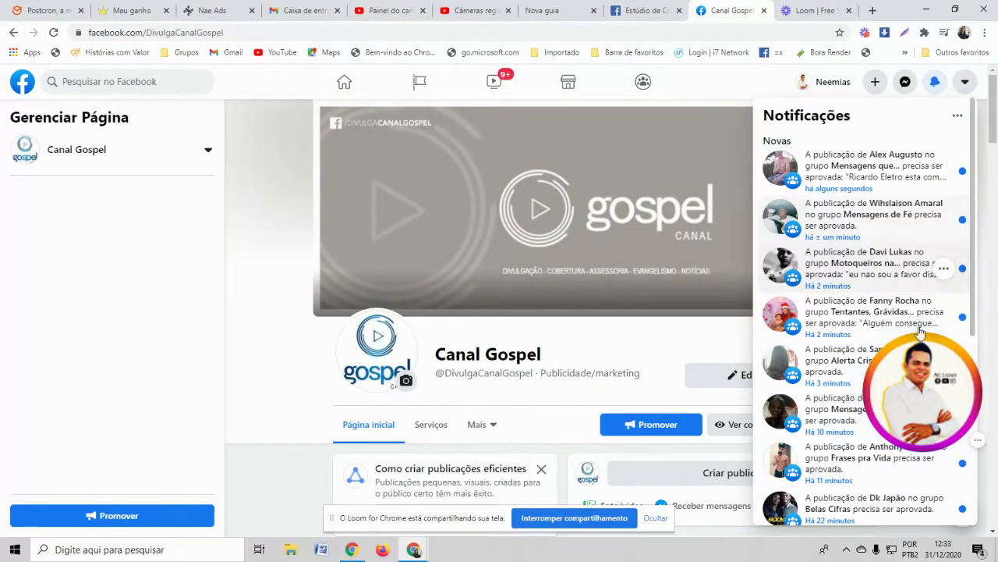
{"action": "left_click_drag", "start_coordinate": [919, 353], "coordinate": [66, 345]}
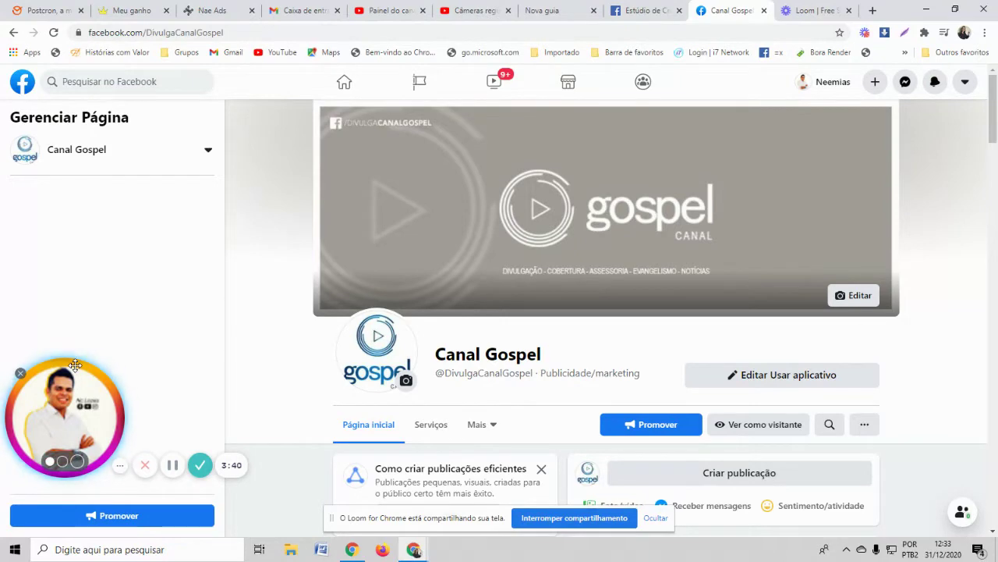
Return to the 'Estúdio de Criação' Monetization overview for Canal Gospel.
{"action": "scroll", "coordinate": [351, 321], "scroll_direction": "down", "scroll_amount": 2}
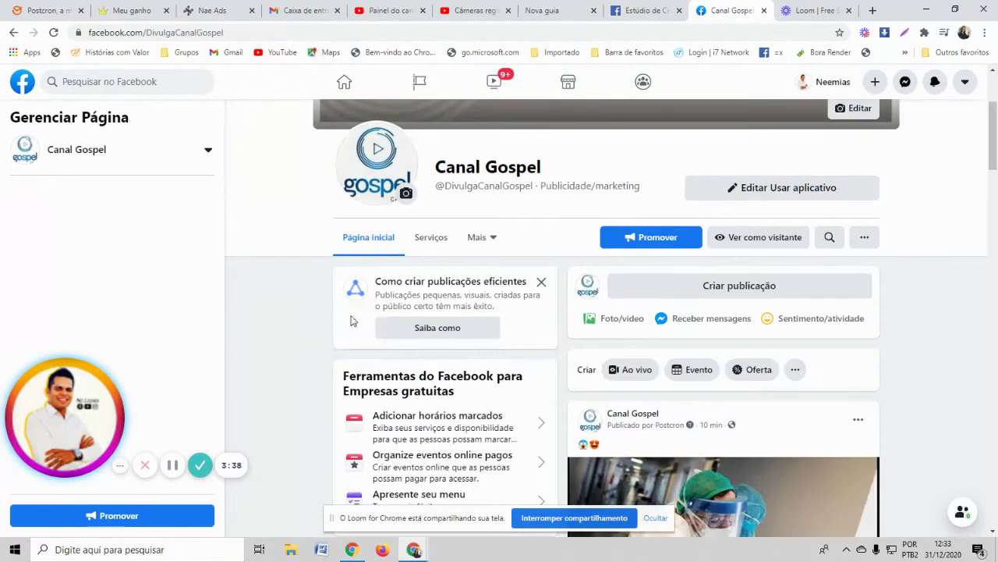
{"action": "scroll", "coordinate": [351, 321], "scroll_direction": "down", "scroll_amount": 6}
{"action": "scroll", "coordinate": [346, 325], "scroll_direction": "up", "scroll_amount": 6}
{"action": "scroll", "coordinate": [344, 320], "scroll_direction": "up", "scroll_amount": 2}
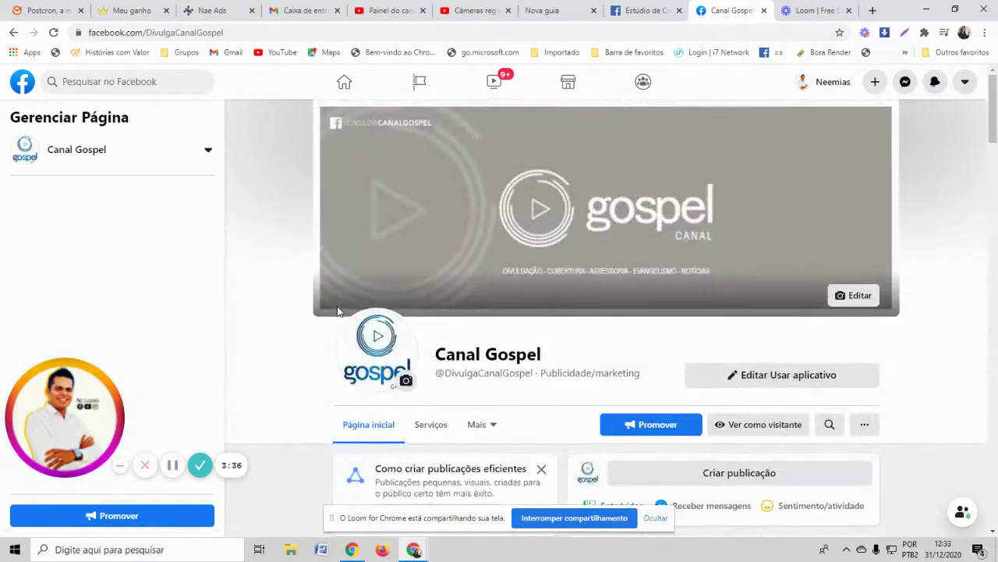
{"action": "left_click", "coordinate": [659, 7]}
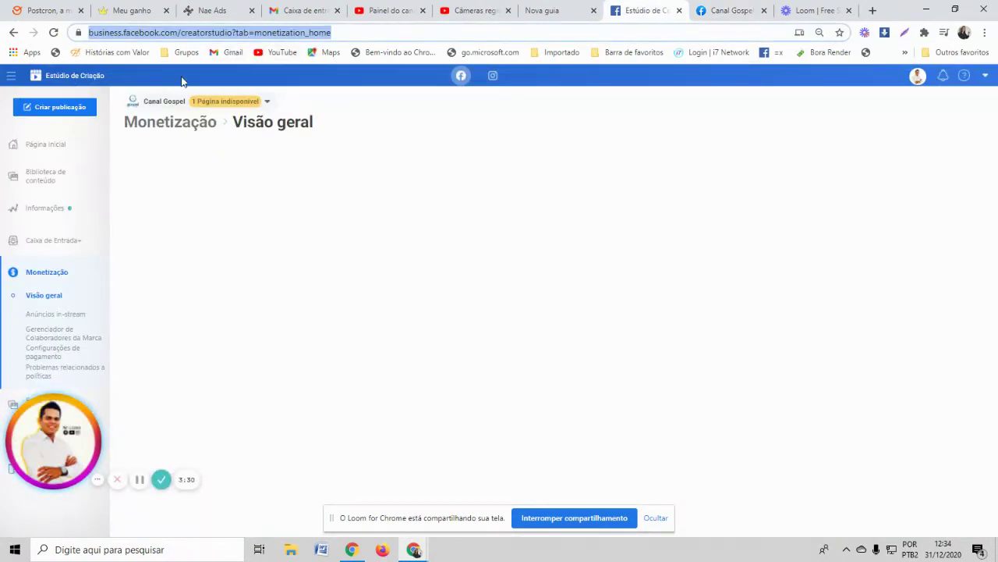
Load the Creator Studio monetization_home URL in the Canal Gospel tab as well.
{"action": "left_click_drag", "start_coordinate": [68, 427], "coordinate": [797, 417]}
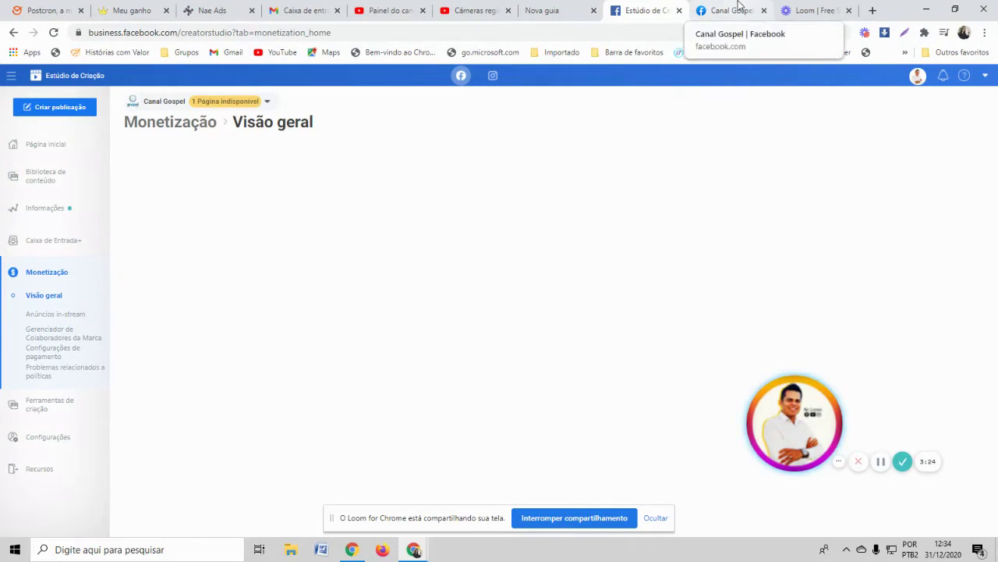
{"action": "left_click", "coordinate": [733, 10]}
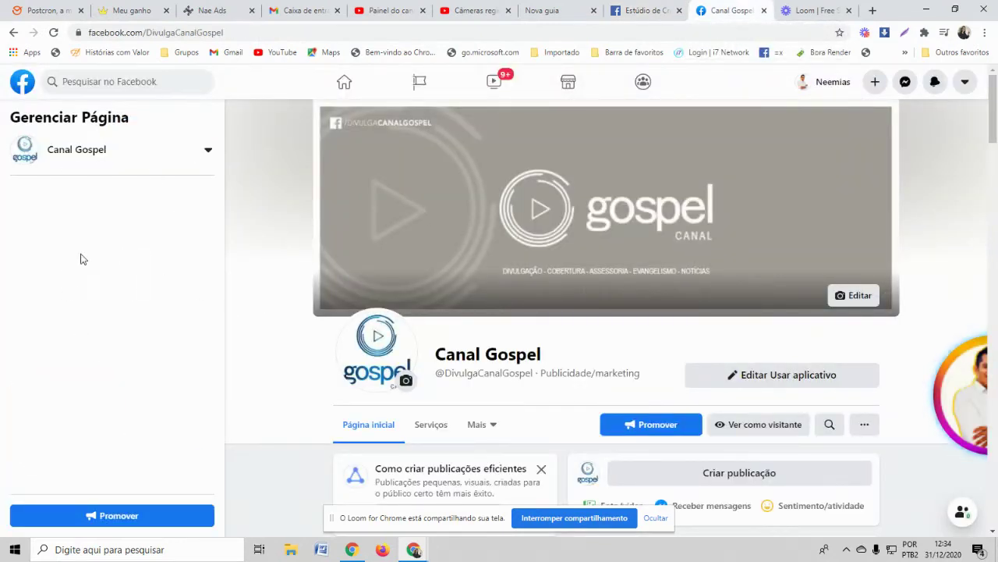
{"action": "left_click", "coordinate": [644, 8]}
{"action": "left_click", "coordinate": [213, 35]}
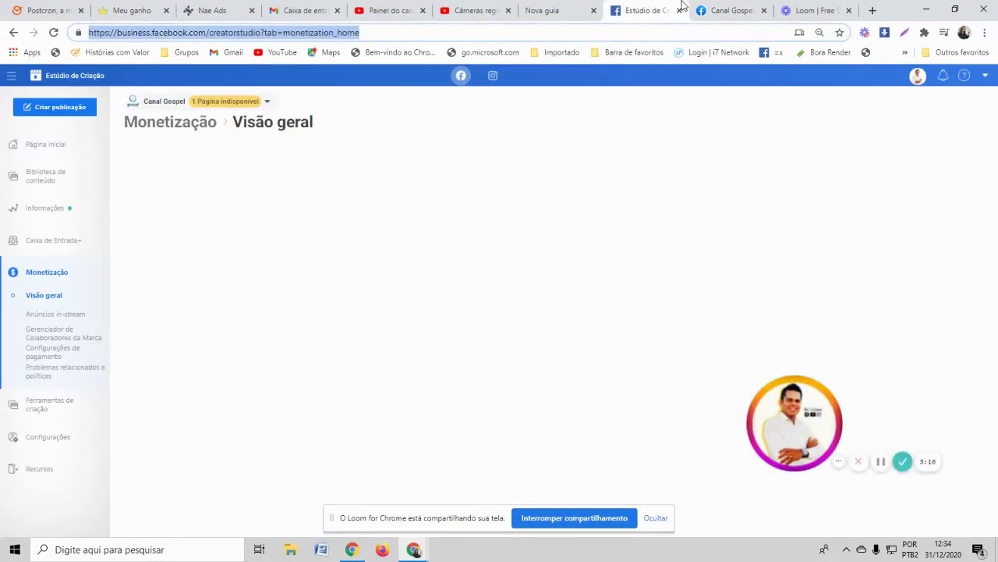
{"action": "left_click", "coordinate": [727, 8]}
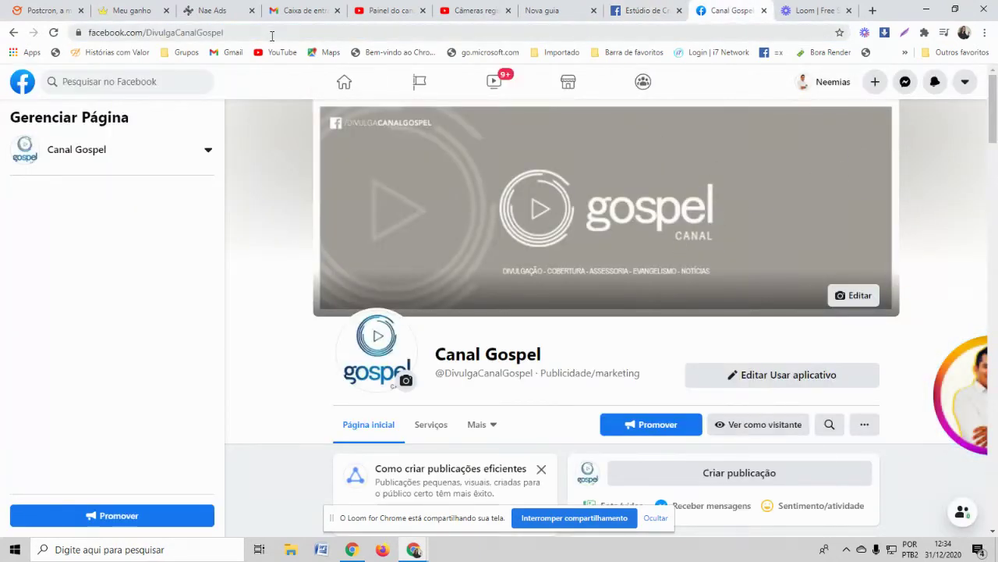
{"action": "left_click", "coordinate": [273, 35]}
{"action": "type", "text": "https://business.facebook.com/creatorstudio?tab=monetization_home"}
{"action": "left_click", "coordinate": [479, 56]}
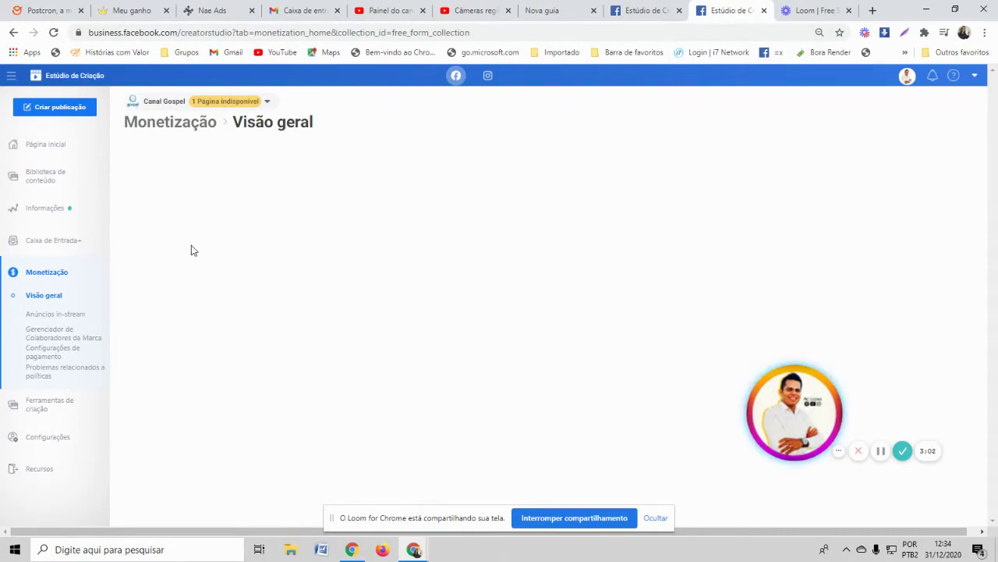
Start a 'Publicar o vídeo em várias Páginas' post with Perfil De Adorador as main Page.
{"action": "left_click", "coordinate": [81, 107]}
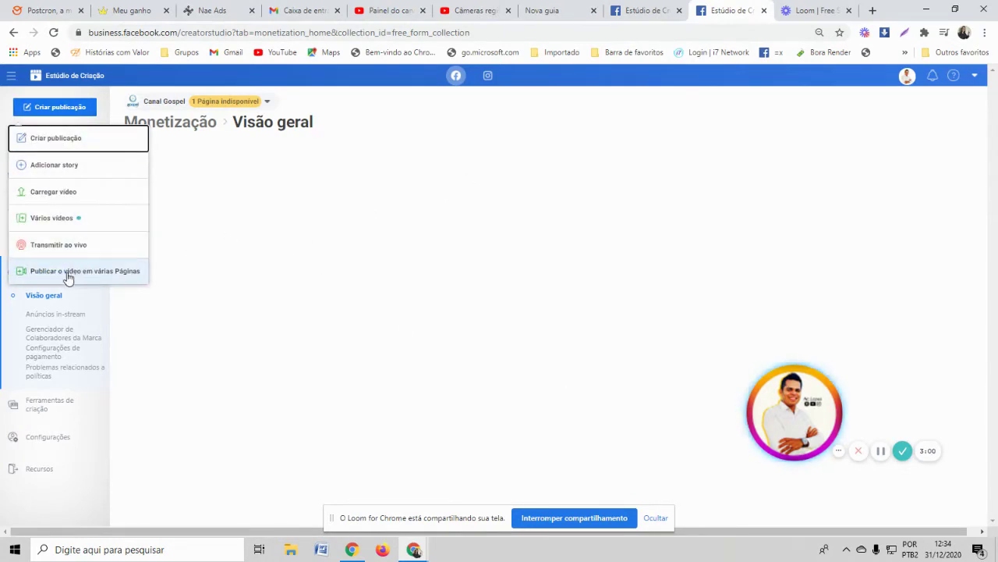
{"action": "left_click", "coordinate": [67, 272]}
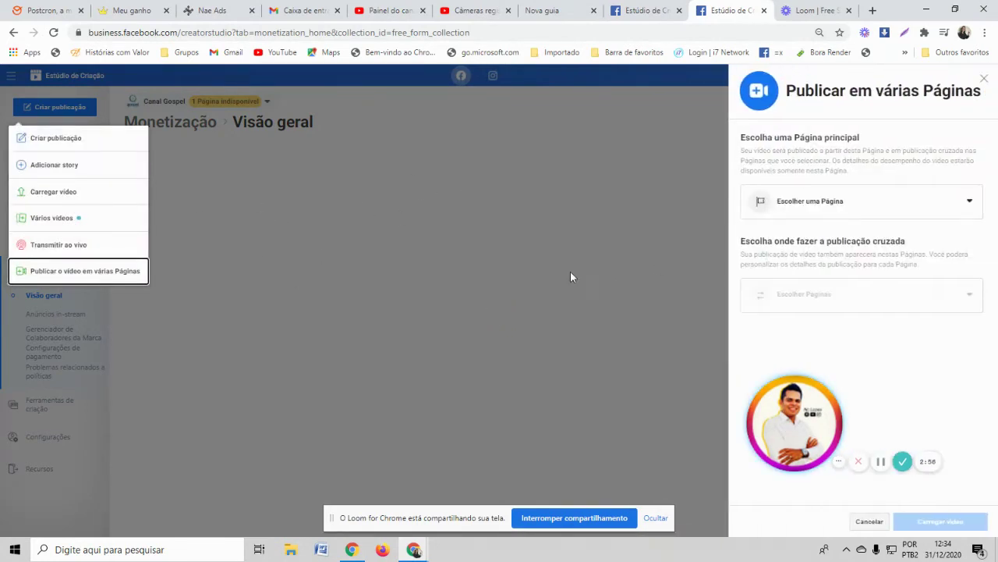
{"action": "left_click", "coordinate": [874, 204]}
{"action": "scroll", "coordinate": [880, 312], "scroll_direction": "down", "scroll_amount": 3}
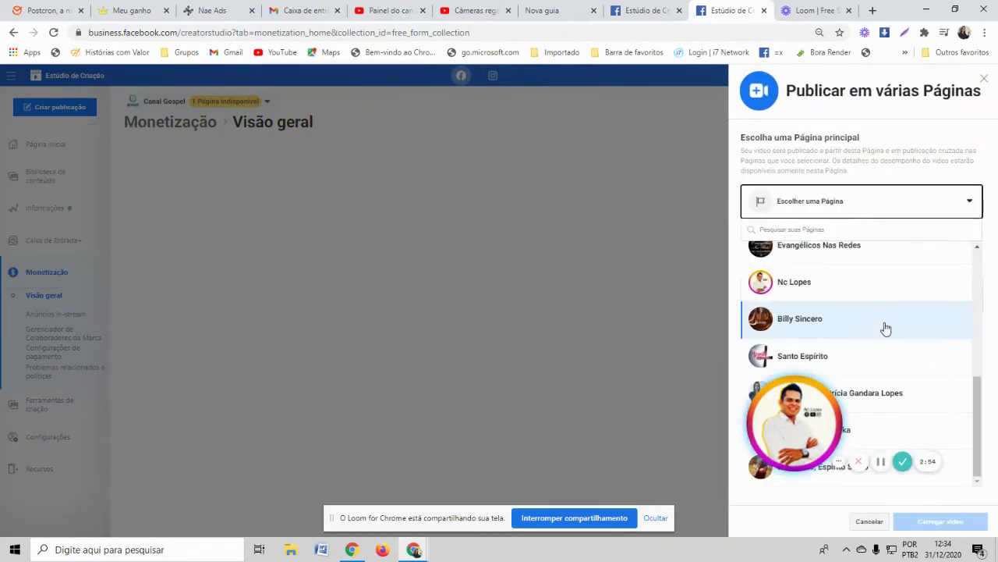
{"action": "scroll", "coordinate": [881, 327], "scroll_direction": "up", "scroll_amount": 1}
{"action": "scroll", "coordinate": [877, 340], "scroll_direction": "up", "scroll_amount": 3}
{"action": "left_click", "coordinate": [876, 338]}
Browse the Escolher Páginas list of Pages available for cross-posting.
{"action": "left_click", "coordinate": [876, 298]}
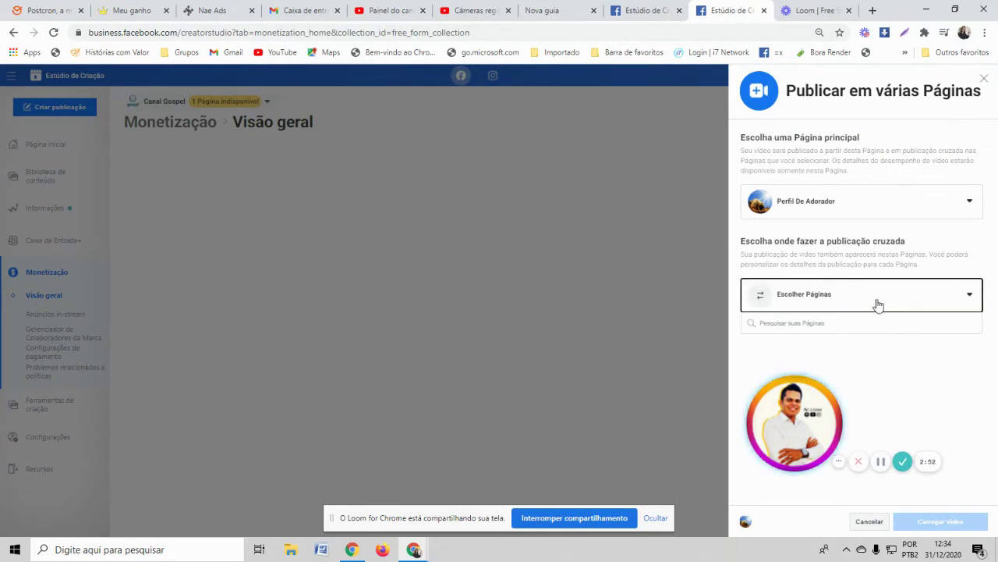
{"action": "scroll", "coordinate": [912, 354], "scroll_direction": "down", "scroll_amount": 5}
{"action": "left_click_drag", "start_coordinate": [800, 422], "coordinate": [376, 381]}
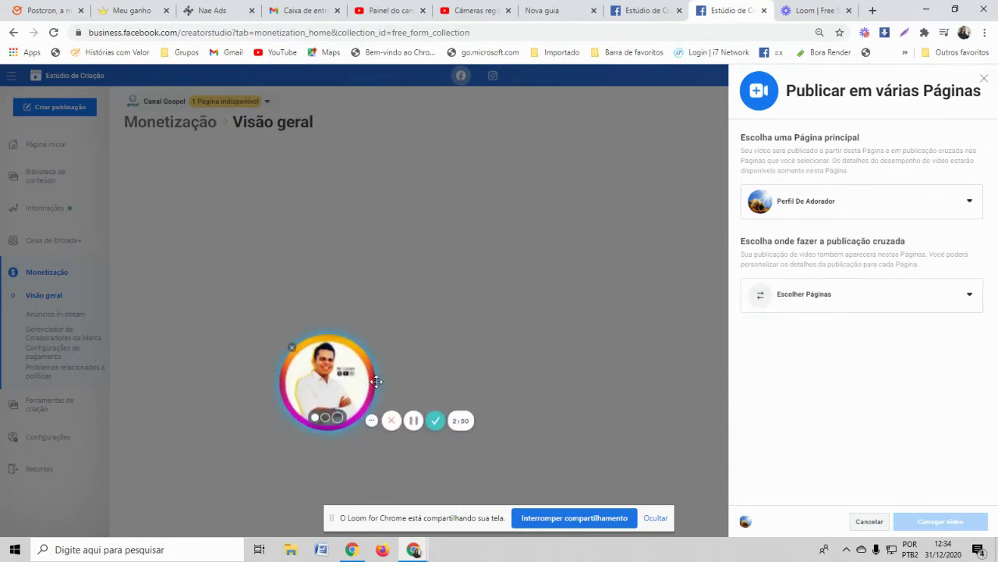
{"action": "left_click", "coordinate": [834, 293]}
{"action": "scroll", "coordinate": [772, 403], "scroll_direction": "down", "scroll_amount": 5}
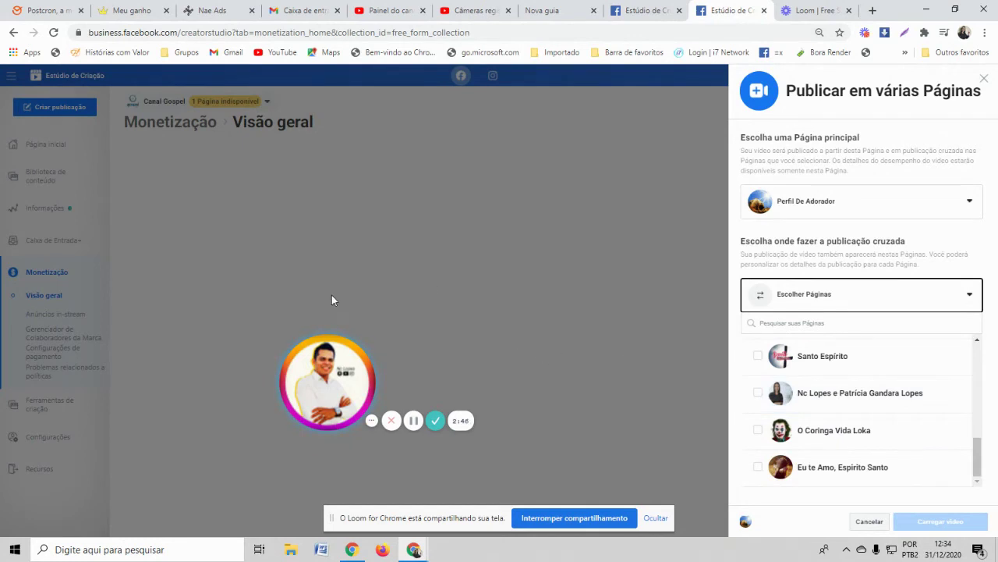
{"action": "scroll", "coordinate": [928, 414], "scroll_direction": "up", "scroll_amount": 5}
{"action": "scroll", "coordinate": [912, 414], "scroll_direction": "up", "scroll_amount": 3}
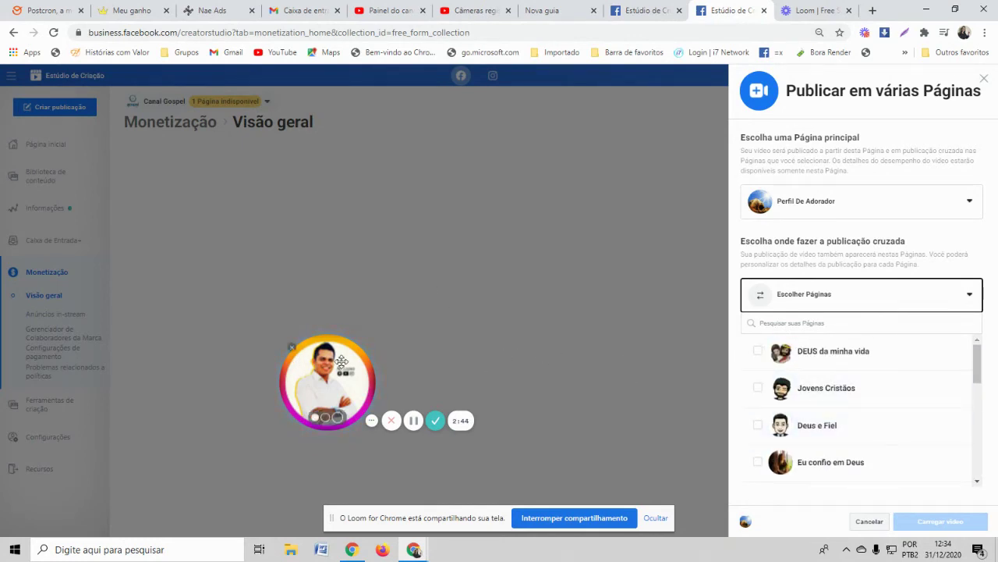
{"action": "mouse_move", "coordinate": [342, 362]}
{"action": "left_mouse_down"}
{"action": "mouse_move", "coordinate": [430, 190]}
{"action": "mouse_move", "coordinate": [355, 217]}
{"action": "left_mouse_up"}
From Painel do canal, open Seu canal to view the Reflexões Diárias channel, 54 subscribers.
{"action": "left_click", "coordinate": [382, 10]}
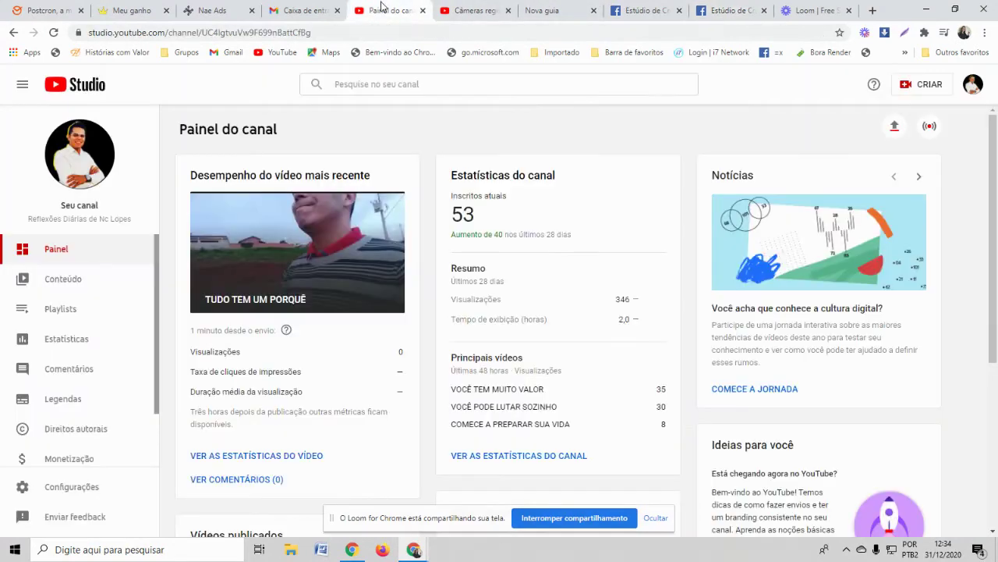
{"action": "left_click", "coordinate": [973, 86]}
{"action": "left_click", "coordinate": [853, 163]}
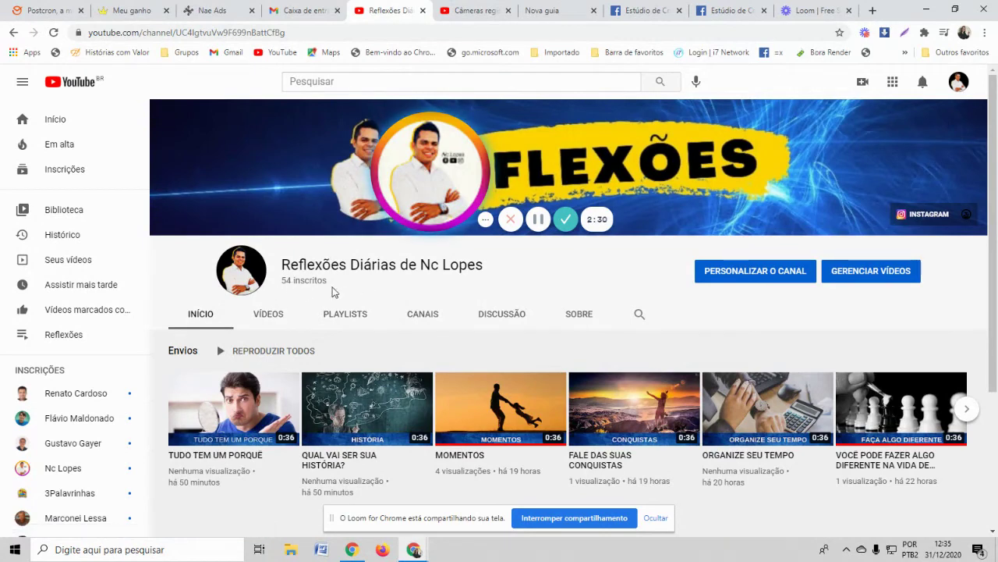
{"action": "scroll", "coordinate": [473, 393], "scroll_direction": "down", "scroll_amount": 2}
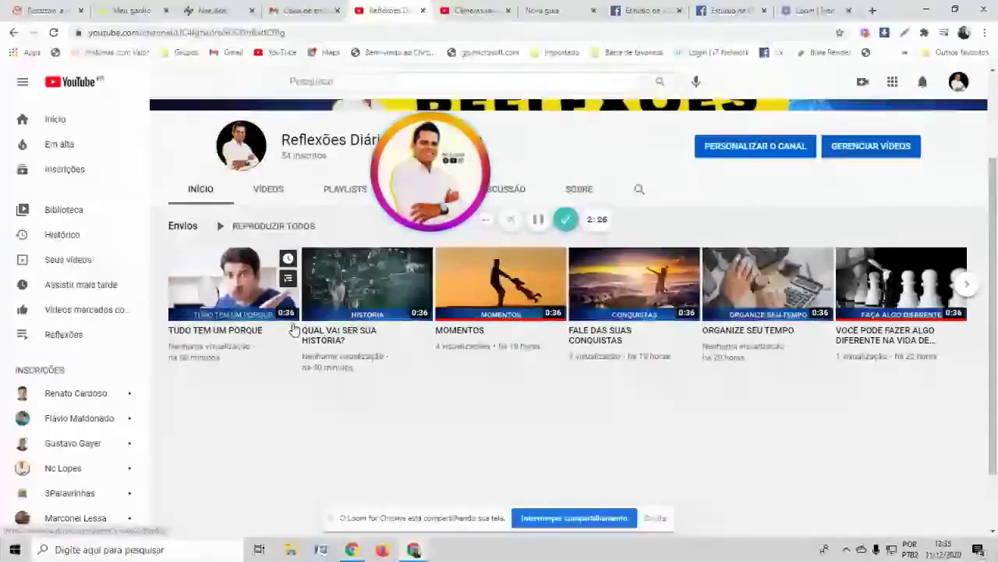
{"action": "scroll", "coordinate": [735, 374], "scroll_direction": "up", "scroll_amount": 2}
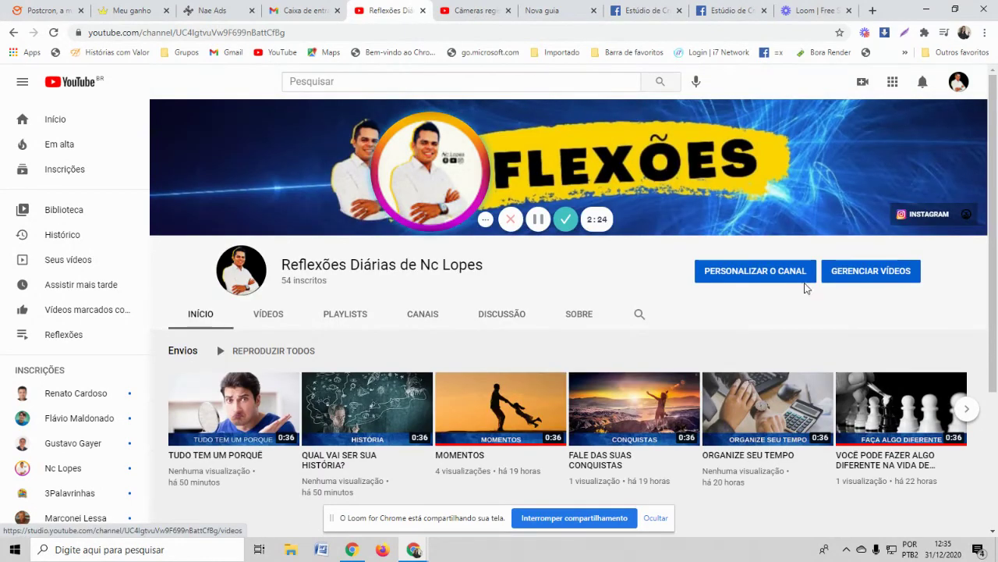
{"action": "mouse_move", "coordinate": [465, 178]}
{"action": "left_mouse_down"}
{"action": "mouse_move", "coordinate": [769, 515]}
{"action": "mouse_move", "coordinate": [781, 512]}
{"action": "left_mouse_up"}
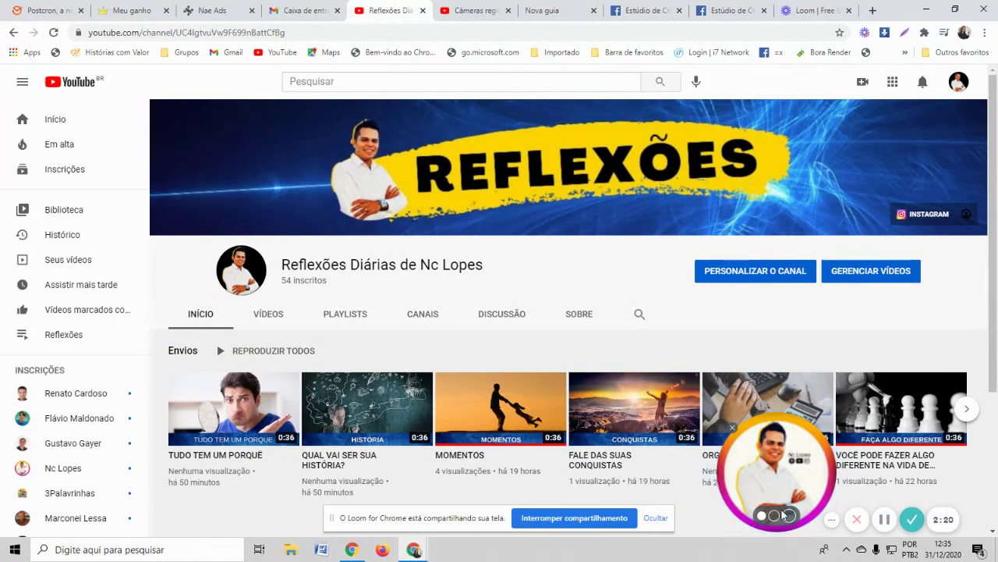
Visit the current account's channel, then choose the other account under Alternar conta.
{"action": "left_click", "coordinate": [959, 83]}
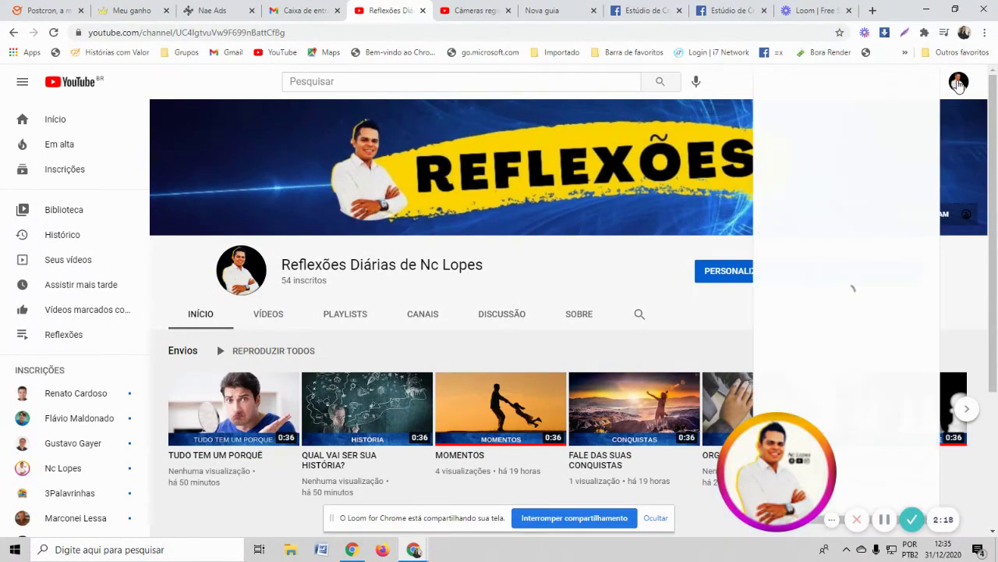
{"action": "left_click", "coordinate": [857, 166]}
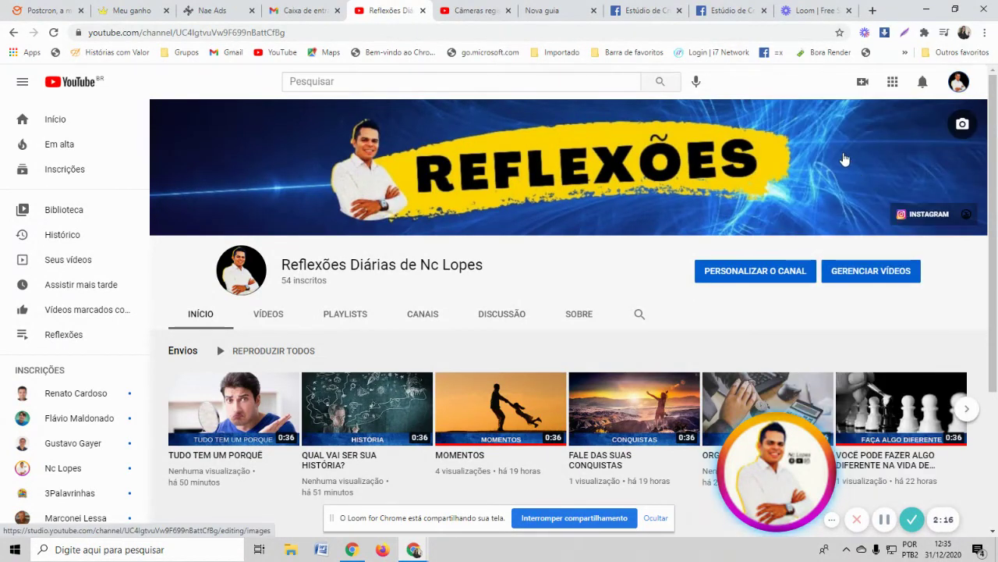
{"action": "left_click", "coordinate": [959, 84]}
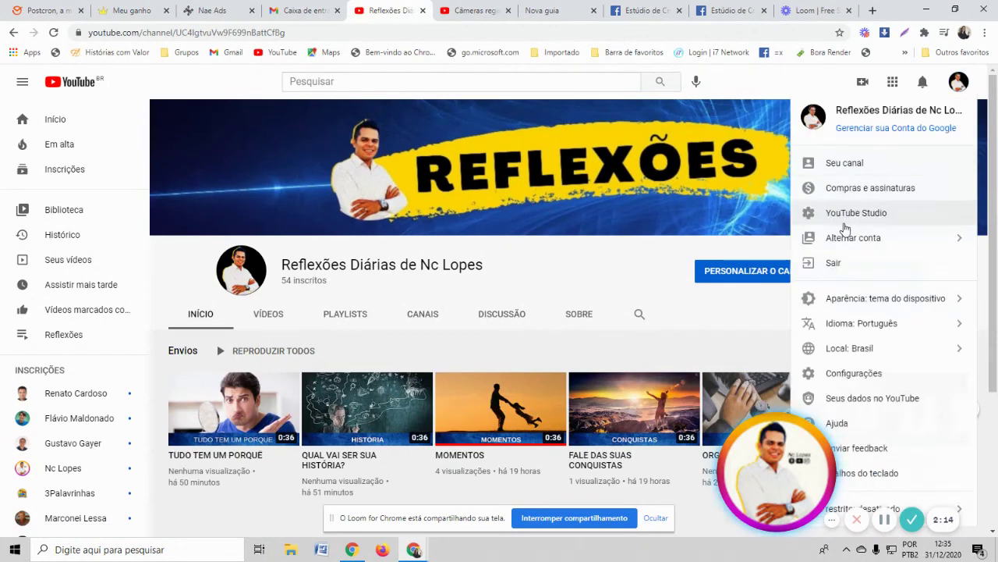
{"action": "left_click", "coordinate": [872, 239]}
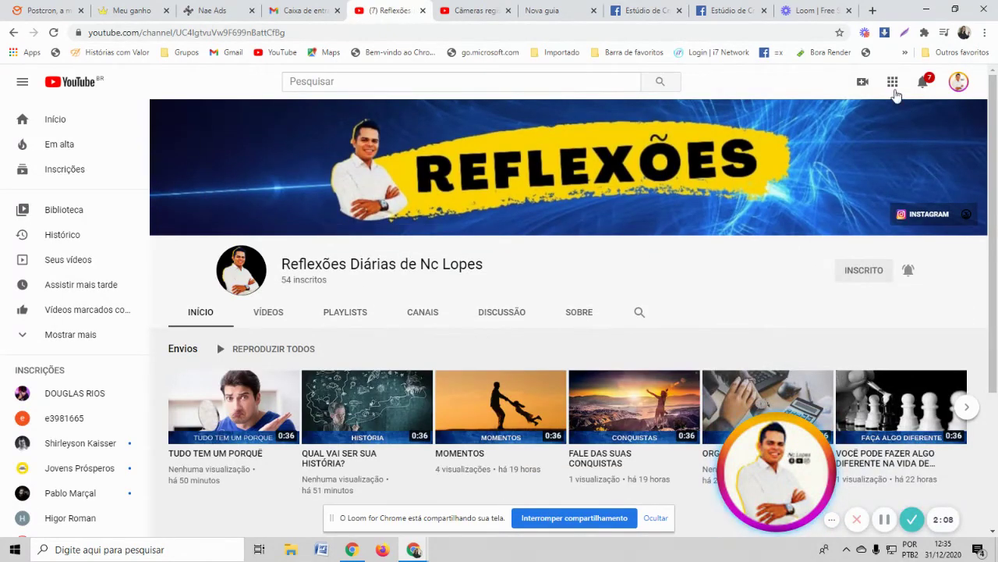
Open the switched account's channel page, showing 440 subscribers and the BorderLess earnings video.
{"action": "left_click", "coordinate": [959, 81]}
{"action": "left_click", "coordinate": [828, 148]}
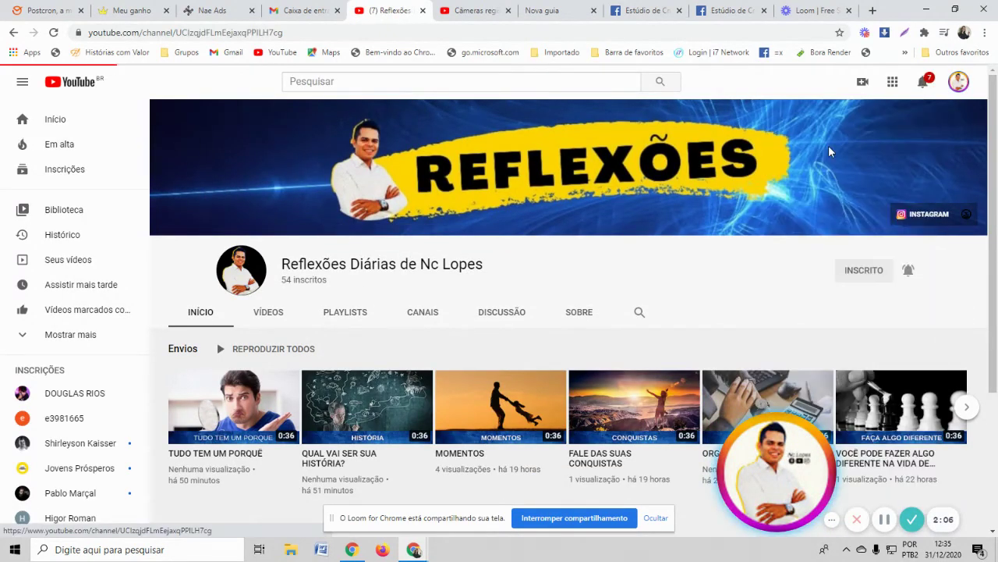
{"action": "scroll", "coordinate": [702, 247], "scroll_direction": "down", "scroll_amount": 2}
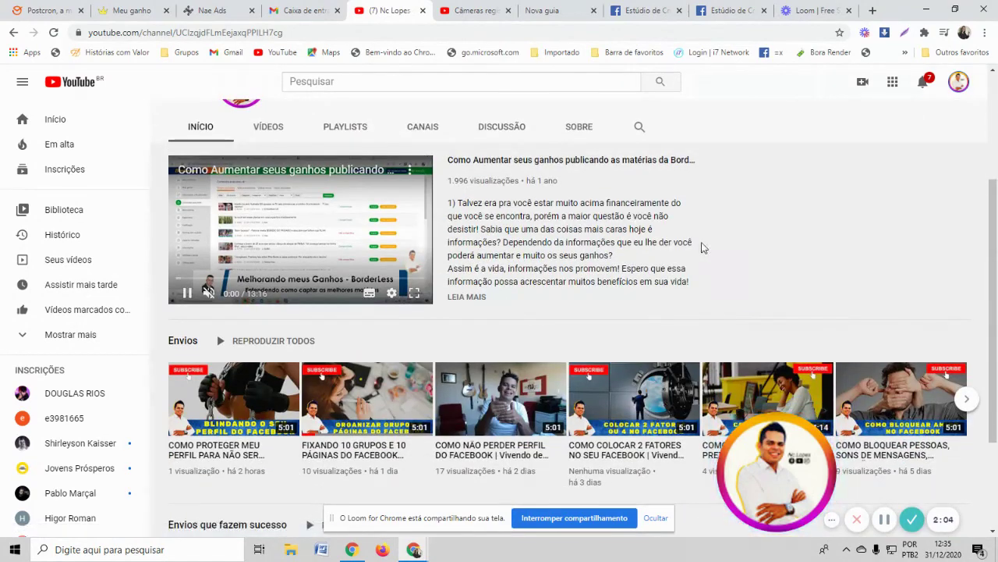
{"action": "scroll", "coordinate": [453, 212], "scroll_direction": "down", "scroll_amount": 2}
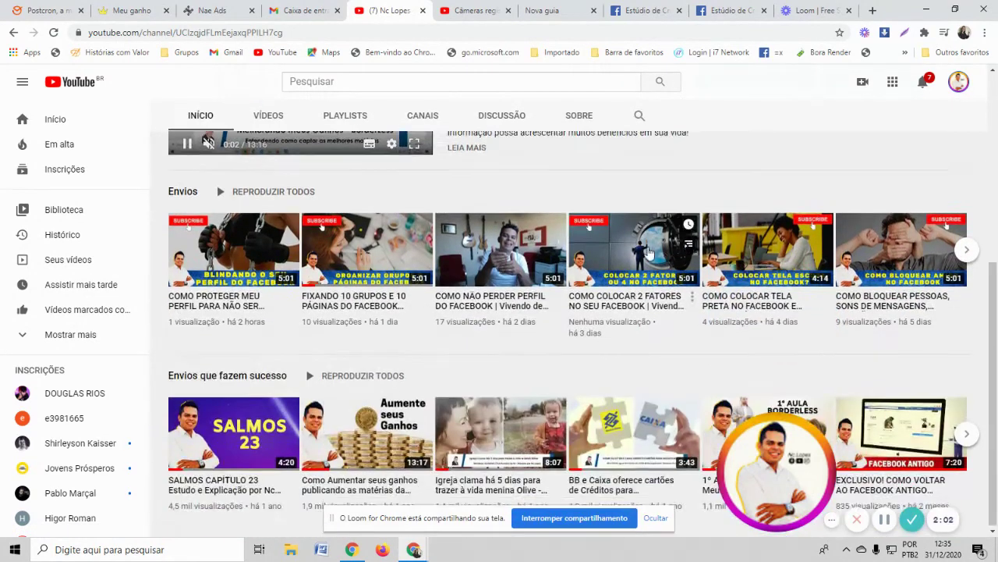
{"action": "scroll", "coordinate": [305, 161], "scroll_direction": "up", "scroll_amount": 1}
{"action": "scroll", "coordinate": [781, 273], "scroll_direction": "up", "scroll_amount": 3}
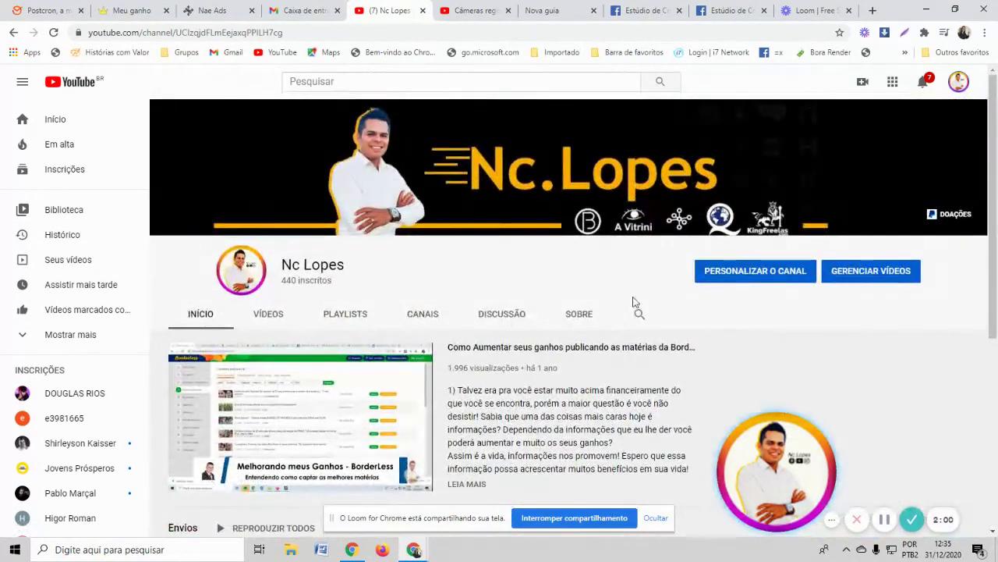
{"action": "scroll", "coordinate": [446, 332], "scroll_direction": "down", "scroll_amount": 4}
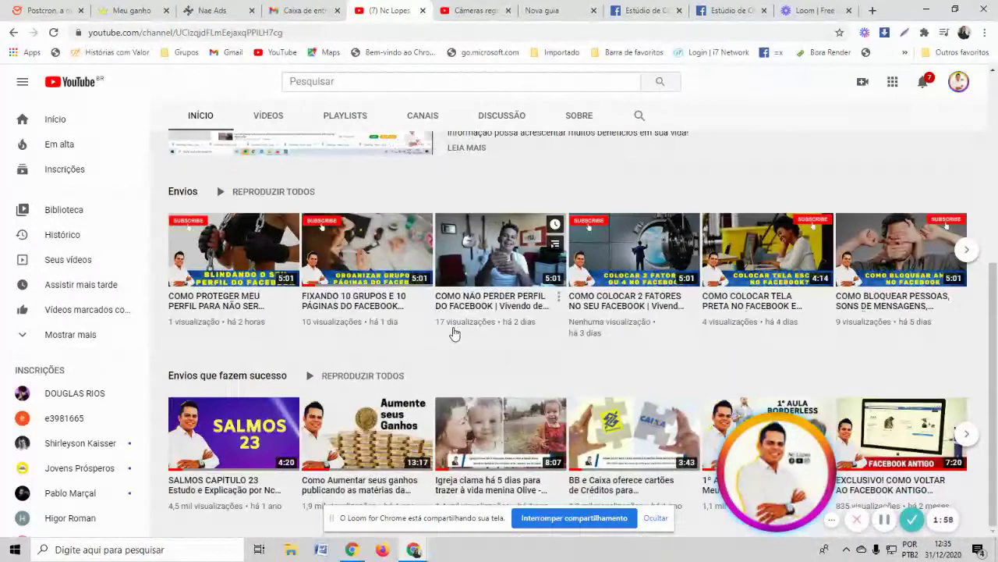
{"action": "scroll", "coordinate": [656, 344], "scroll_direction": "up", "scroll_amount": 4}
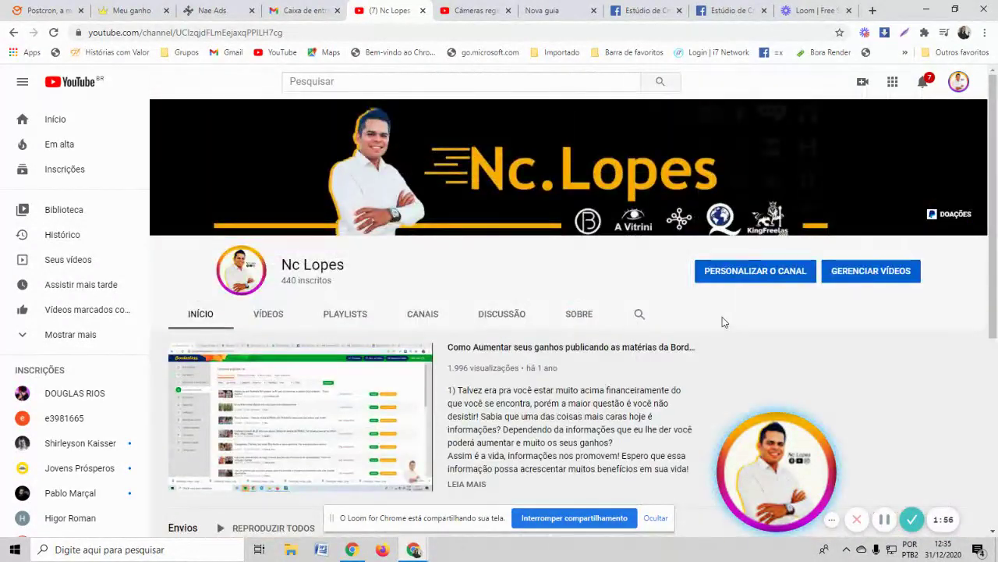
{"action": "left_click_drag", "start_coordinate": [796, 451], "coordinate": [772, 386]}
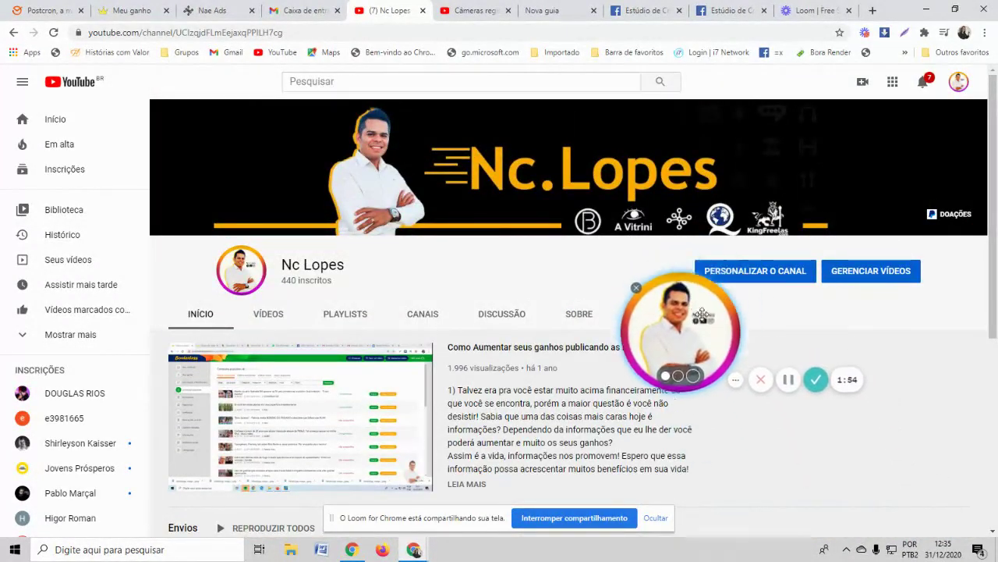